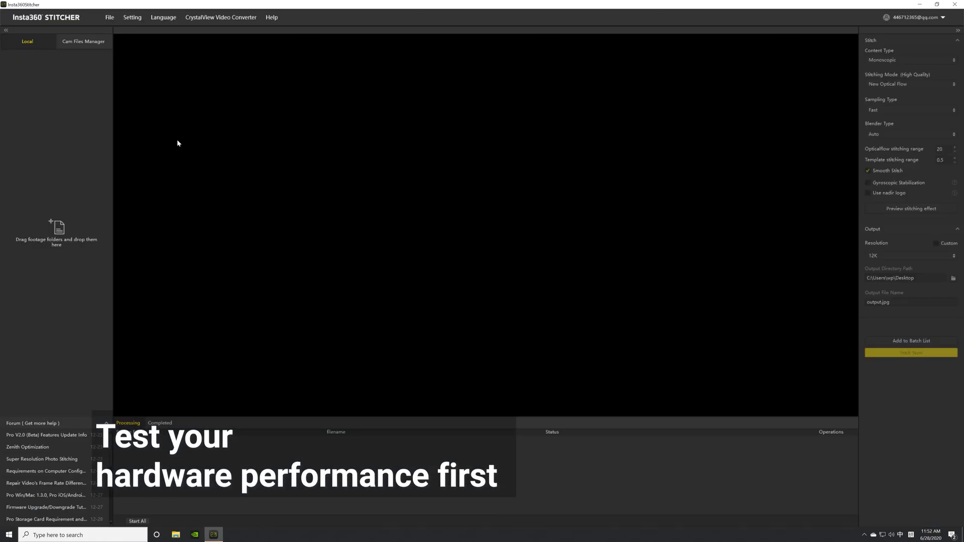
- Run the hardware performance test from the Setting menu and dismiss its results
{"action": "left_click", "coordinate": [132, 18]}
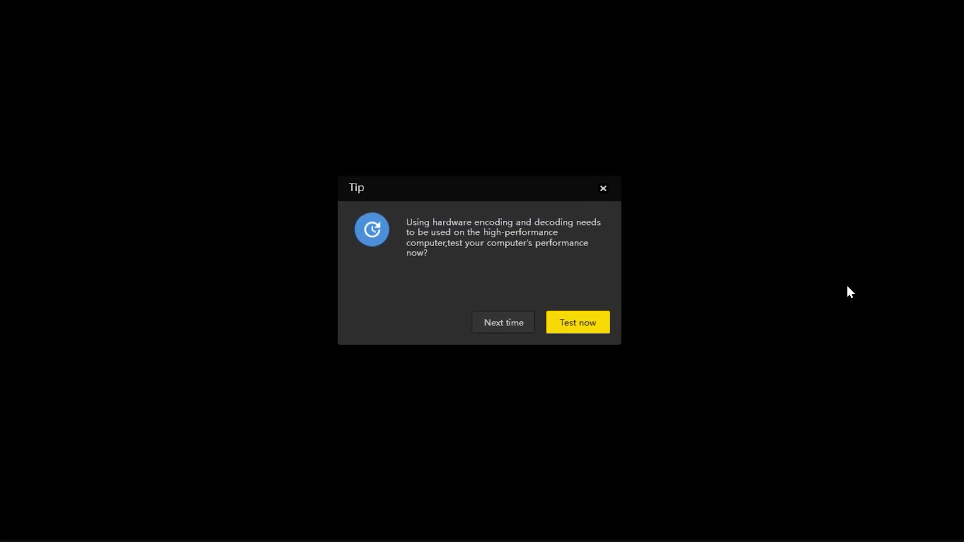
{"action": "left_click", "coordinate": [578, 322]}
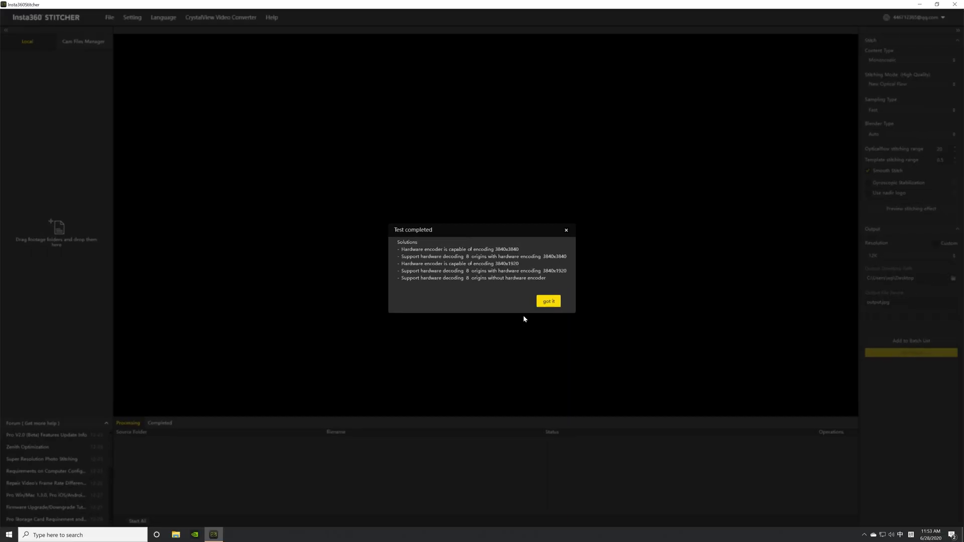
{"action": "left_click", "coordinate": [547, 302]}
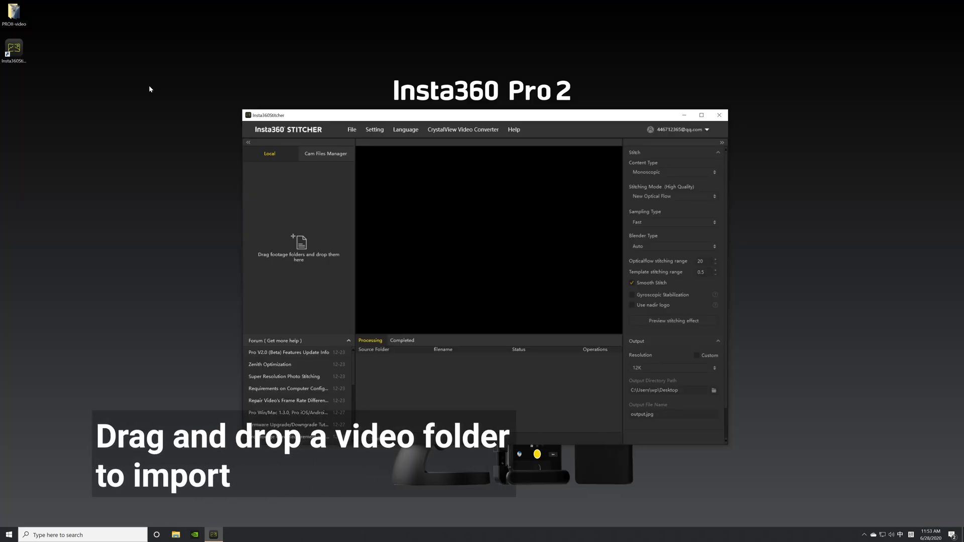
- Import the PROII-video folder from the desktop into the Local panel
{"action": "left_click_drag", "start_coordinate": [14, 11], "coordinate": [306, 200]}
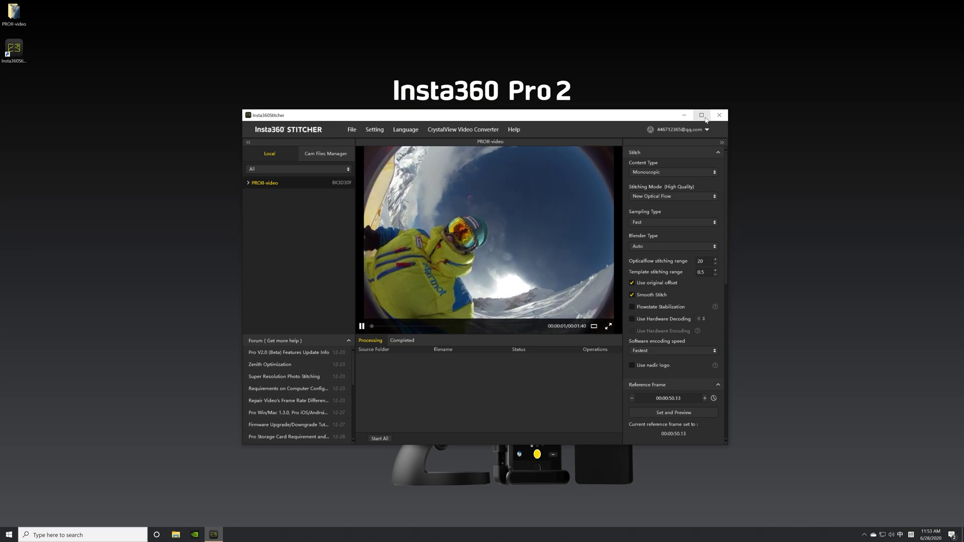
- Maximize the Insta360 Stitcher window to full screen
{"action": "double_click", "coordinate": [665, 114]}
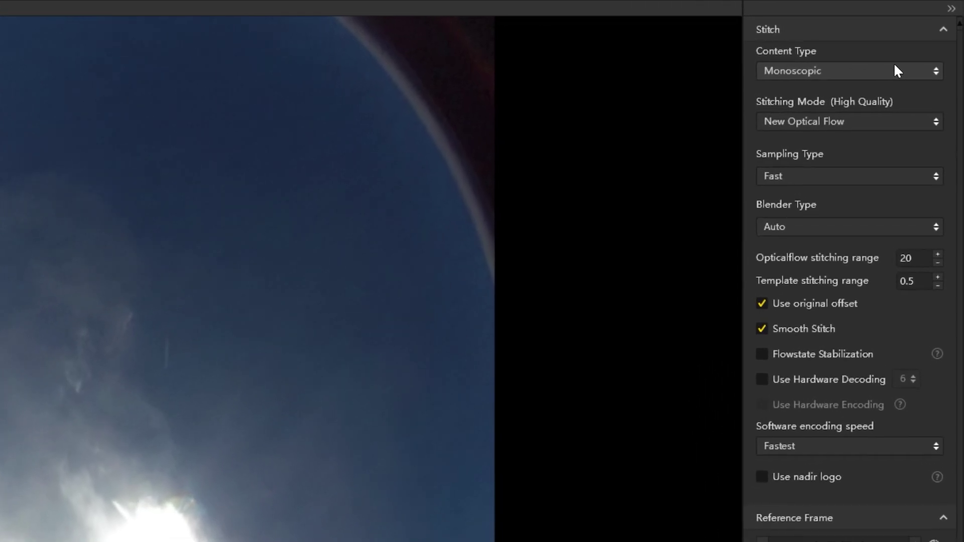
{"action": "left_click", "coordinate": [894, 62]}
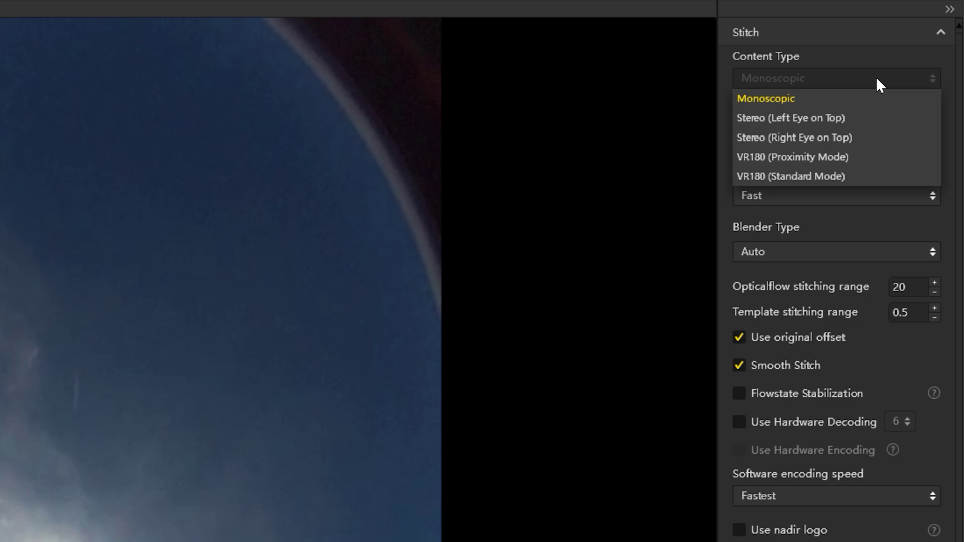
{"action": "left_click", "coordinate": [876, 77]}
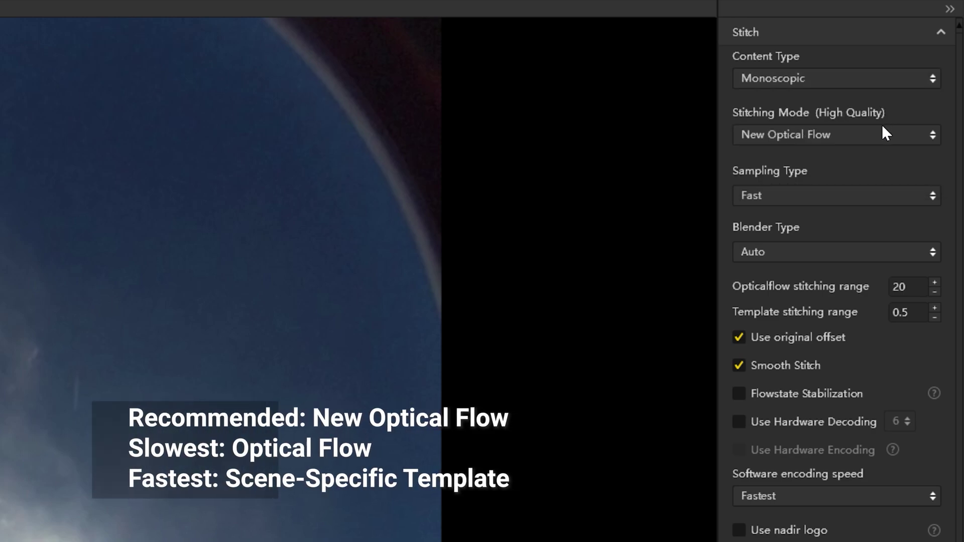
{"action": "left_click", "coordinate": [882, 135]}
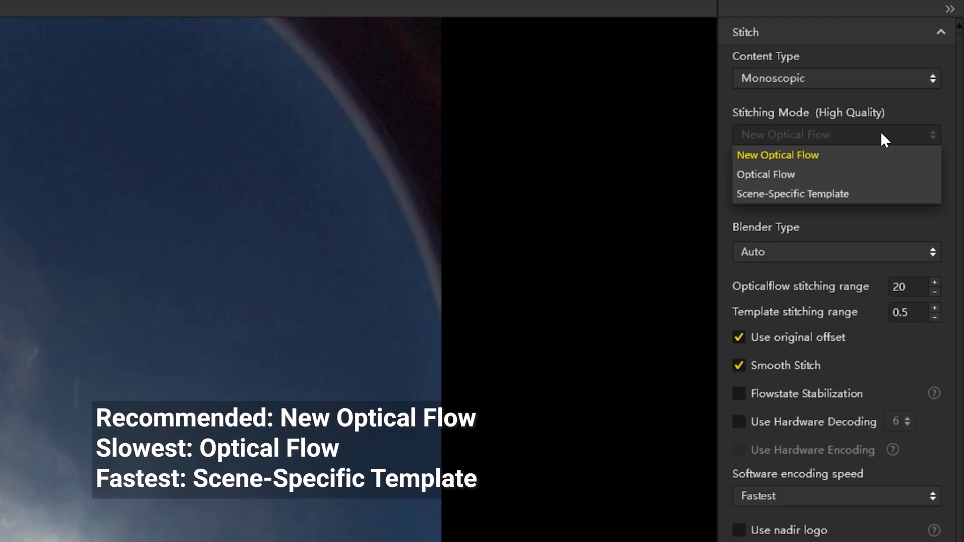
- Keep New Optical Flow, Fast sampling and Auto blending, and enable Flowstate Stabilization
{"action": "left_click", "coordinate": [881, 131]}
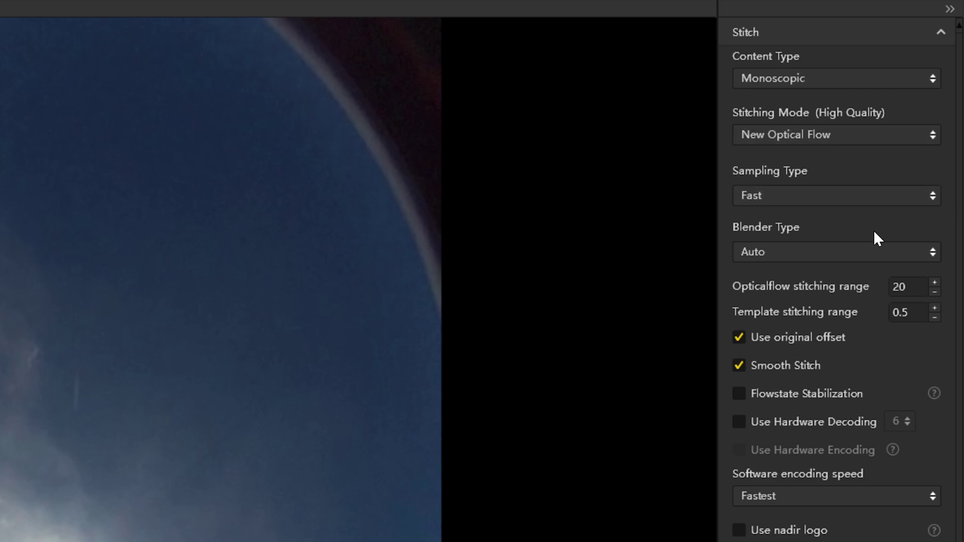
{"action": "left_click", "coordinate": [877, 195]}
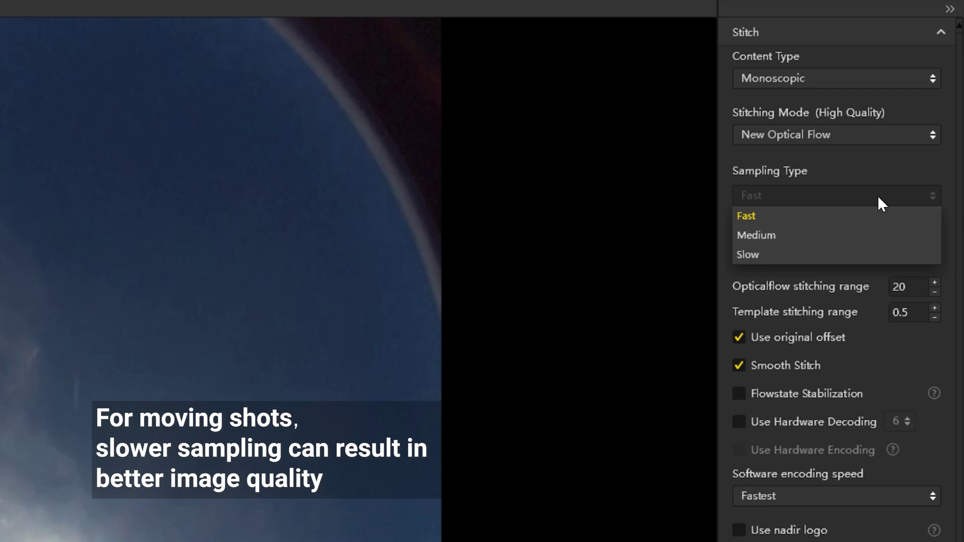
{"action": "left_click", "coordinate": [878, 196]}
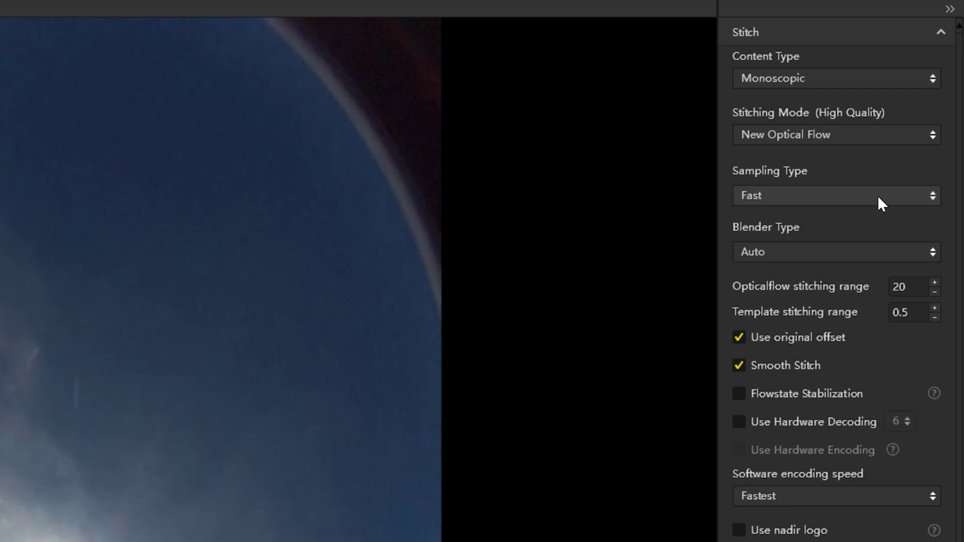
{"action": "left_click", "coordinate": [876, 257]}
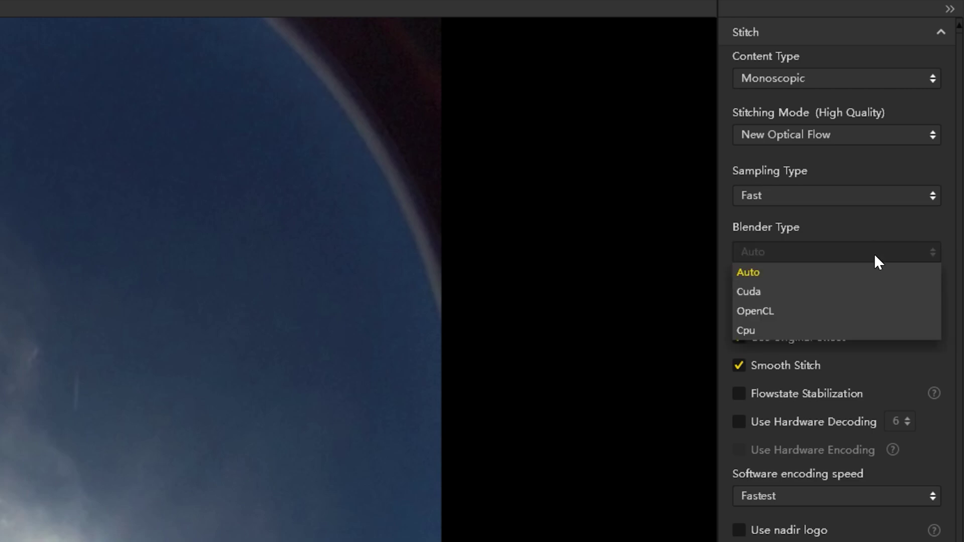
{"action": "left_click", "coordinate": [875, 254]}
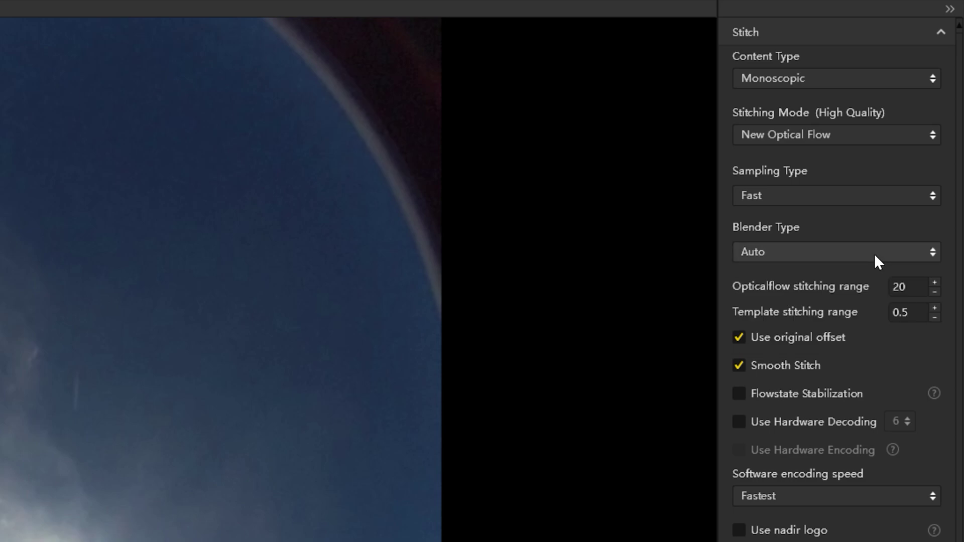
{"action": "left_click", "coordinate": [739, 393]}
{"action": "scroll", "coordinate": [796, 422], "scroll_direction": "down", "scroll_amount": 2}
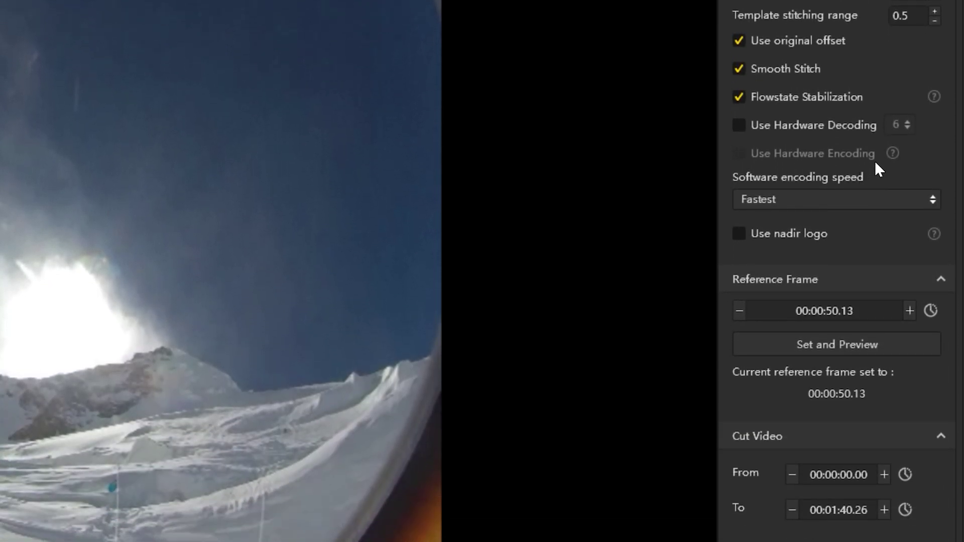
- Choose Highest Quality (Slowest) as the software encoding speed
{"action": "left_click", "coordinate": [897, 198]}
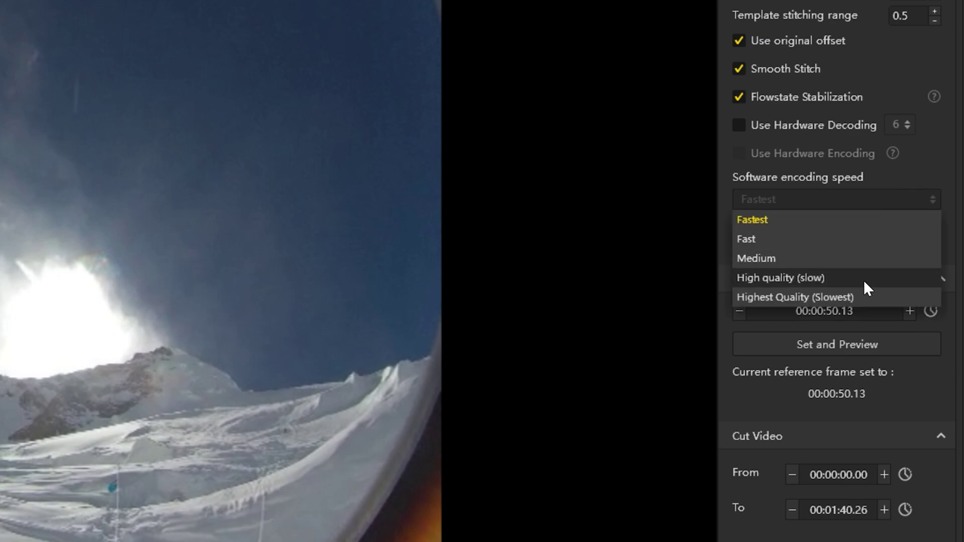
{"action": "left_click", "coordinate": [863, 298]}
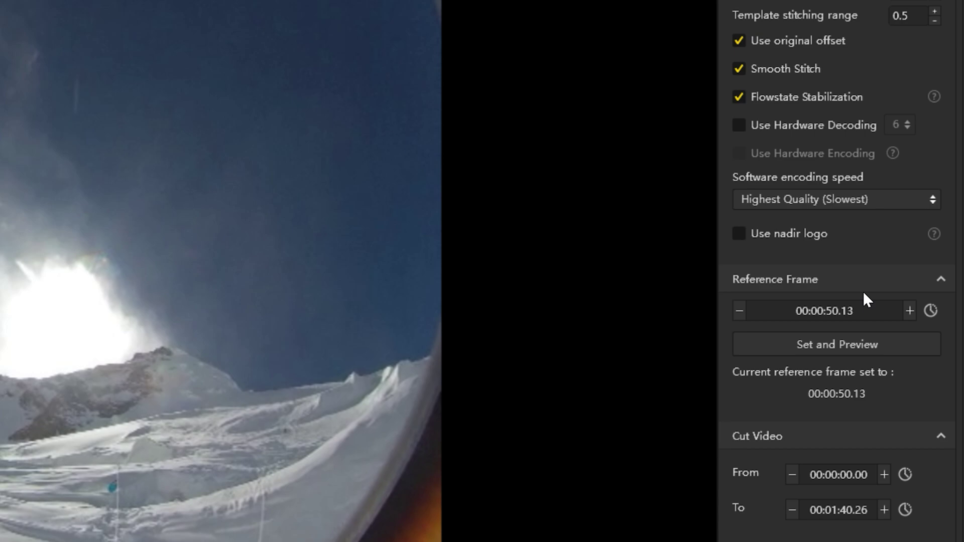
- Preview the stitch at 00:00:50.13, look around with a grid, and enable Zenith Optimization
{"action": "left_click", "coordinate": [865, 347]}
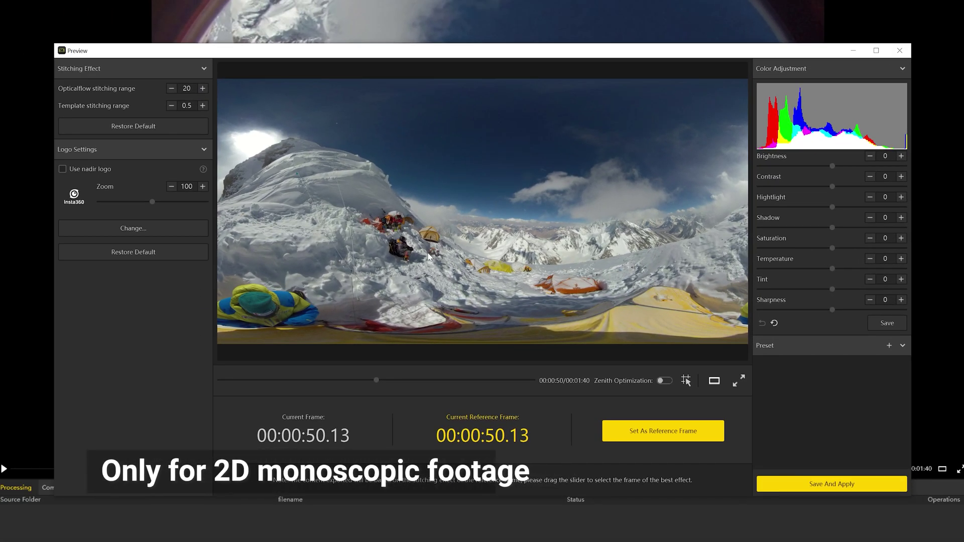
{"action": "left_click_drag", "start_coordinate": [595, 264], "coordinate": [584, 380]}
{"action": "left_click", "coordinate": [686, 380]}
{"action": "left_click_drag", "start_coordinate": [392, 252], "coordinate": [534, 259]}
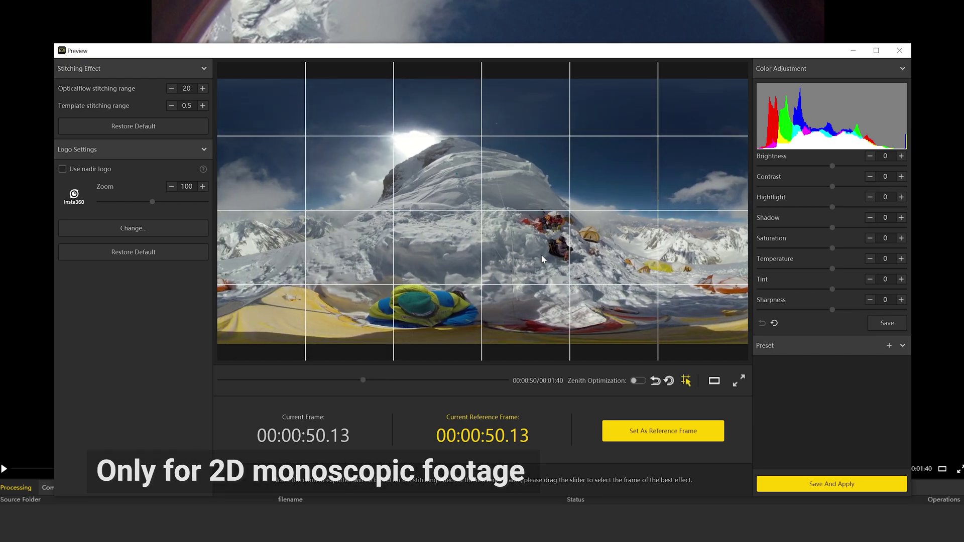
{"action": "left_click", "coordinate": [638, 380]}
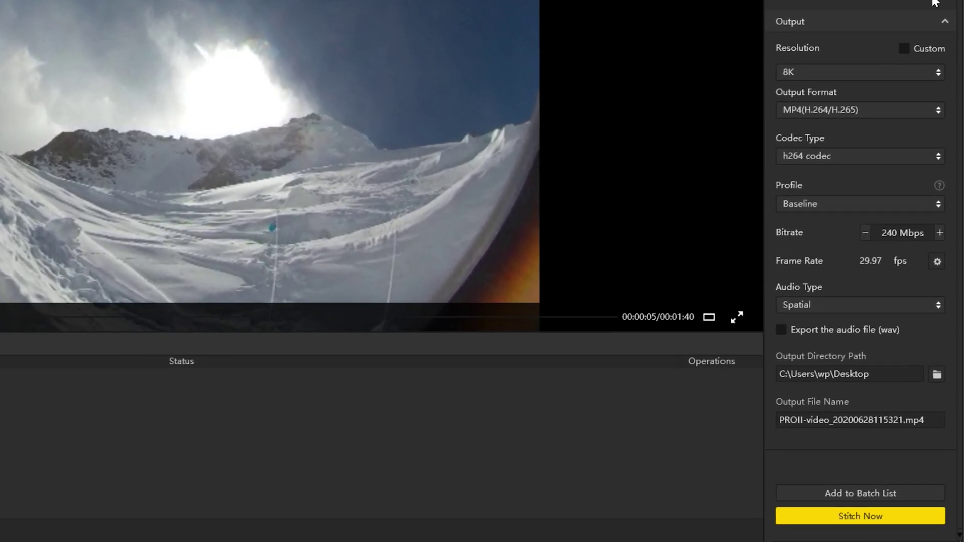
- Keep 8K resolution and MP4 format, and change the codec type to h265
{"action": "left_click", "coordinate": [873, 72]}
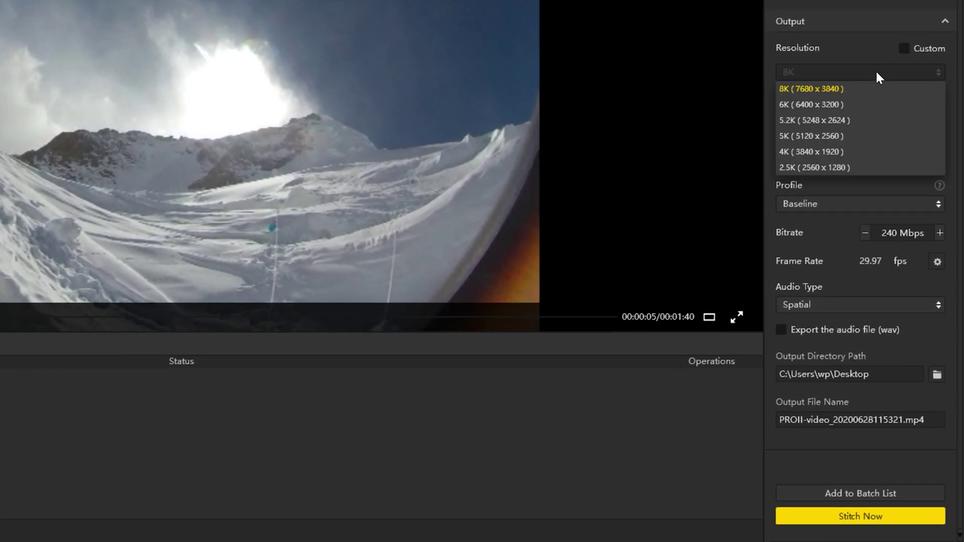
{"action": "left_click", "coordinate": [877, 65]}
{"action": "left_click", "coordinate": [882, 105]}
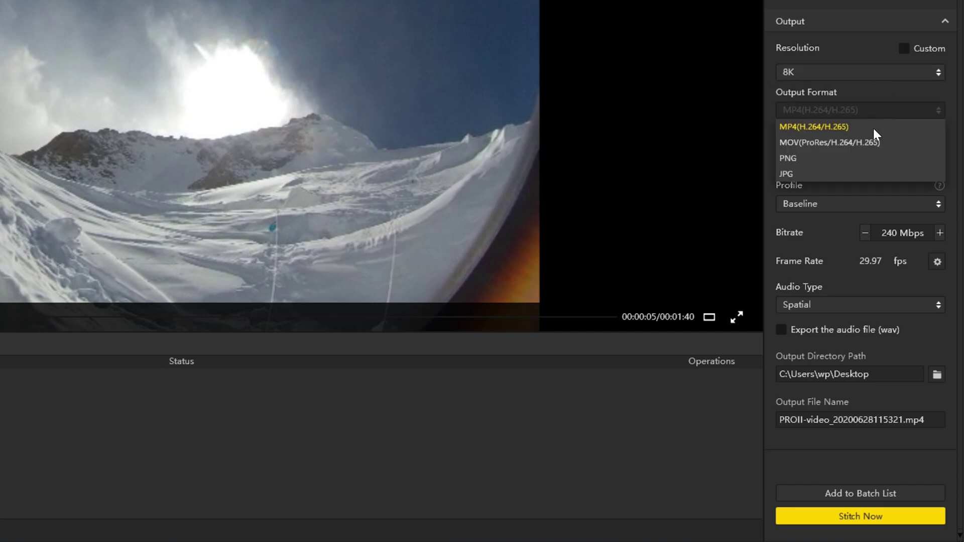
{"action": "left_click", "coordinate": [875, 117]}
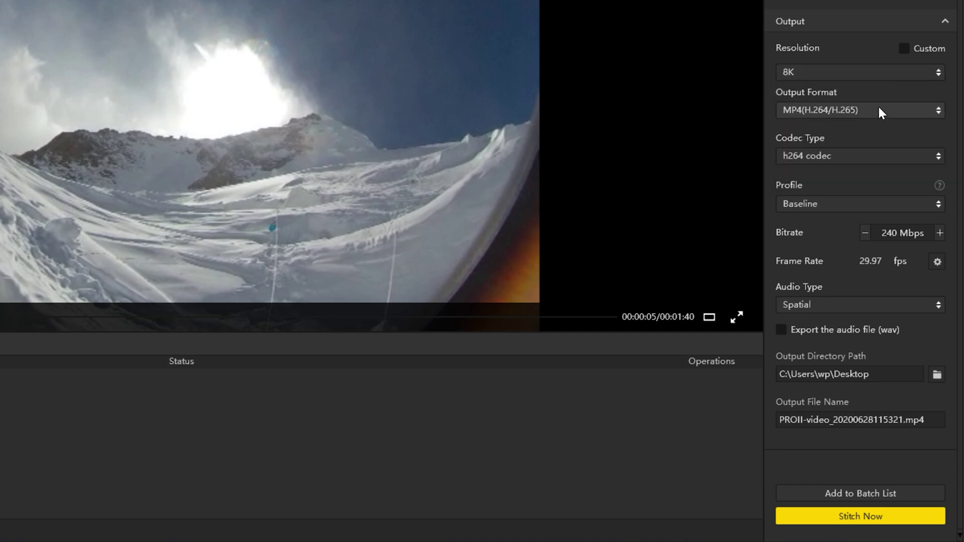
{"action": "left_click", "coordinate": [880, 155]}
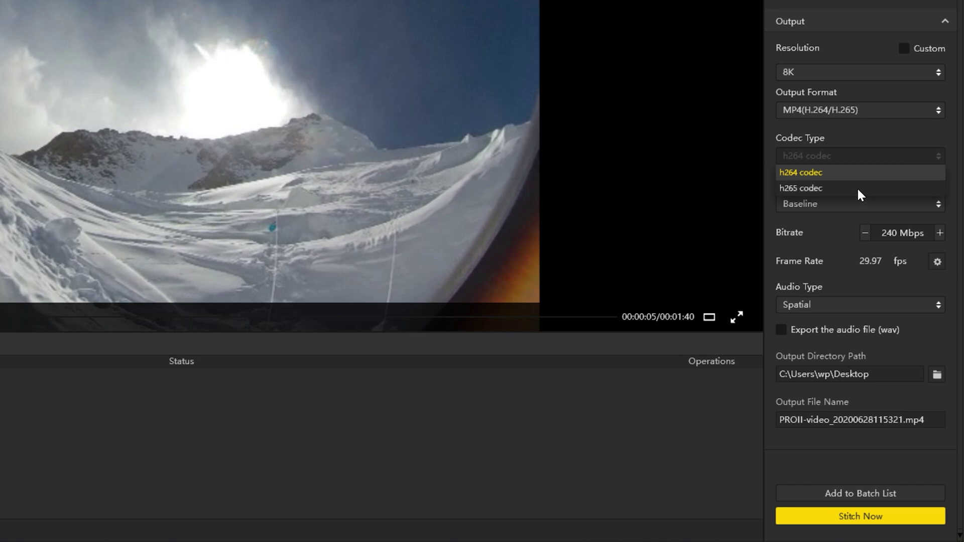
{"action": "left_click", "coordinate": [857, 187]}
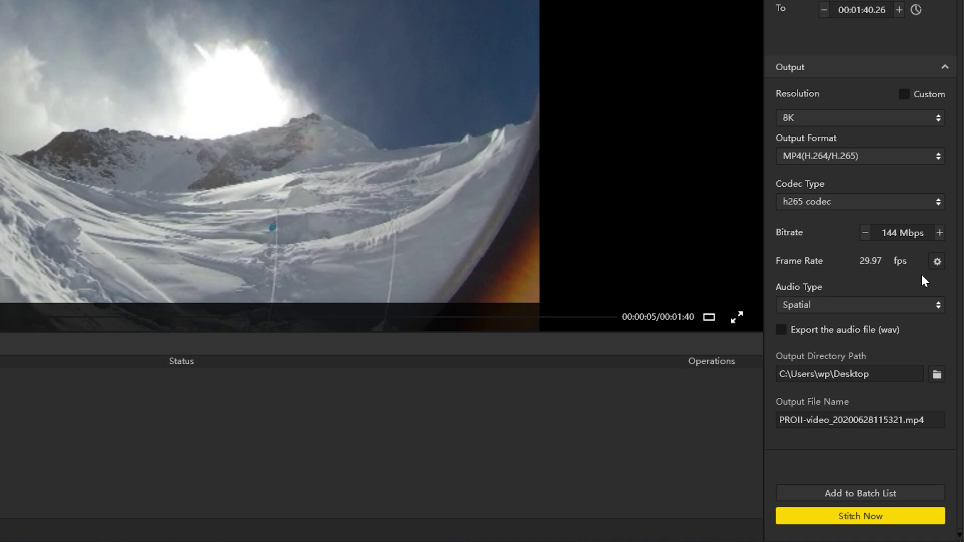
- Keep Spatial as the audio type and check the output directory path
{"action": "left_click", "coordinate": [924, 303]}
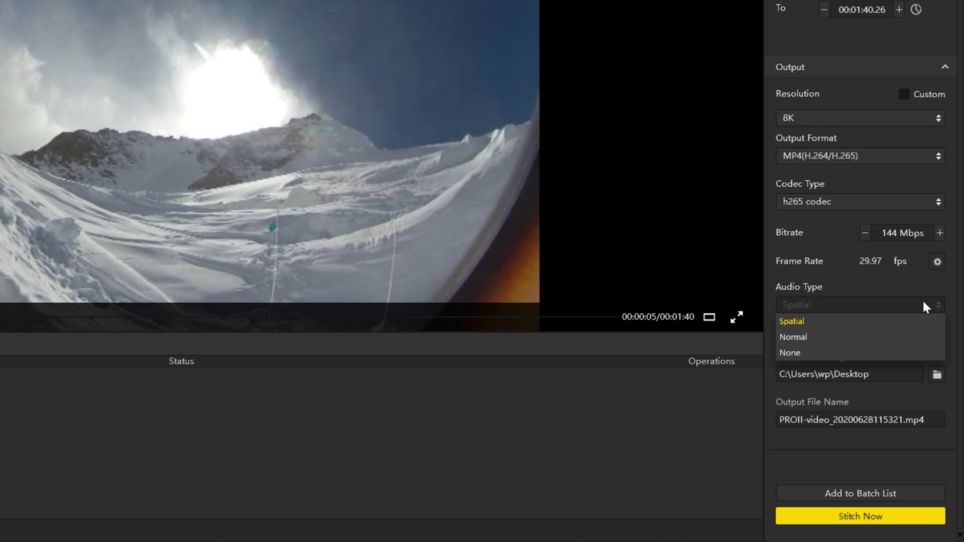
{"action": "left_click", "coordinate": [923, 299]}
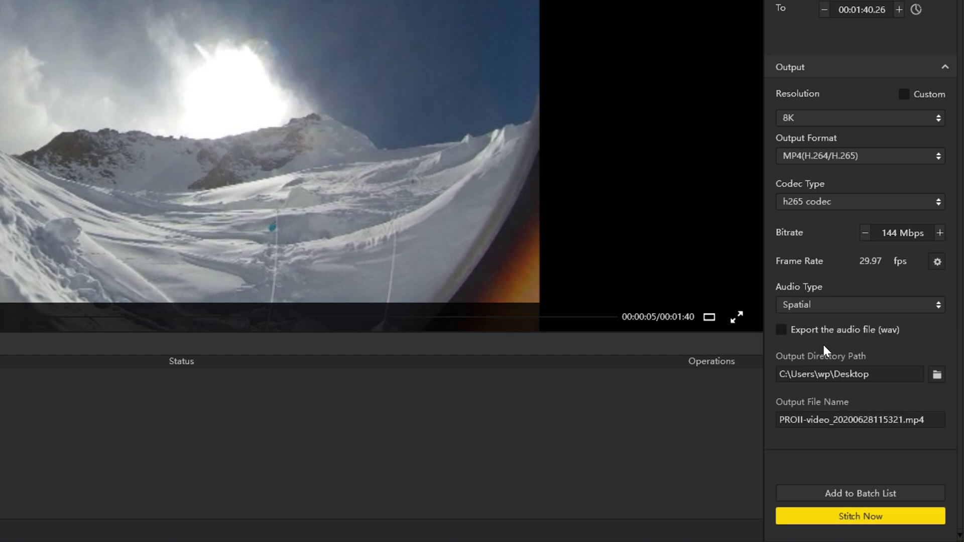
{"action": "left_click", "coordinate": [849, 374]}
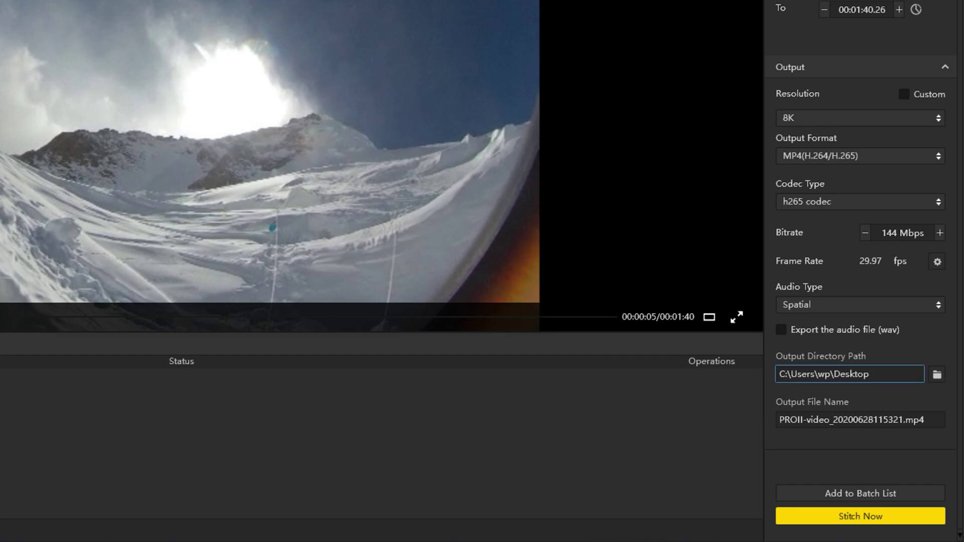
- Shorten the output file name to PROII-video_.mp4 and start stitching
{"action": "double_click", "coordinate": [875, 420]}
{"action": "key", "text": "BackSpace"}
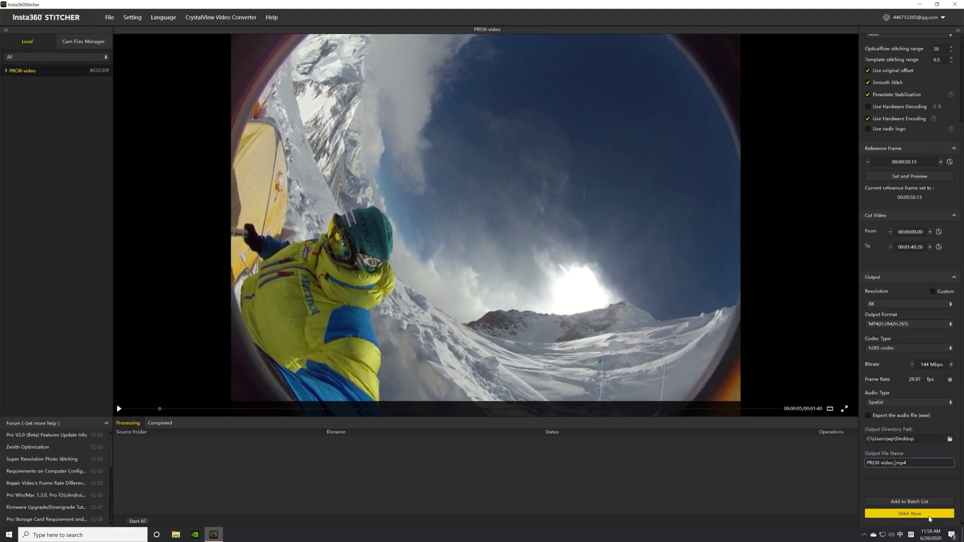
{"action": "left_click", "coordinate": [909, 514]}
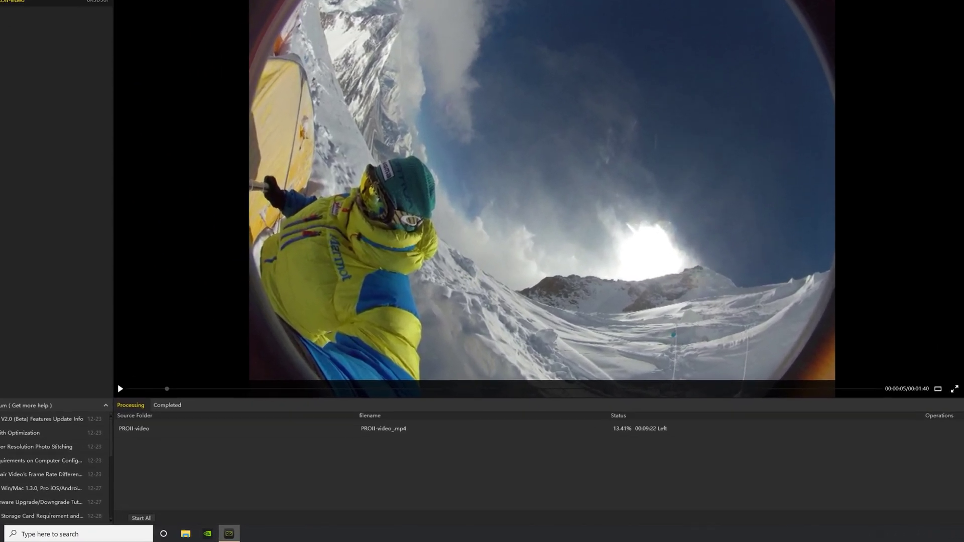